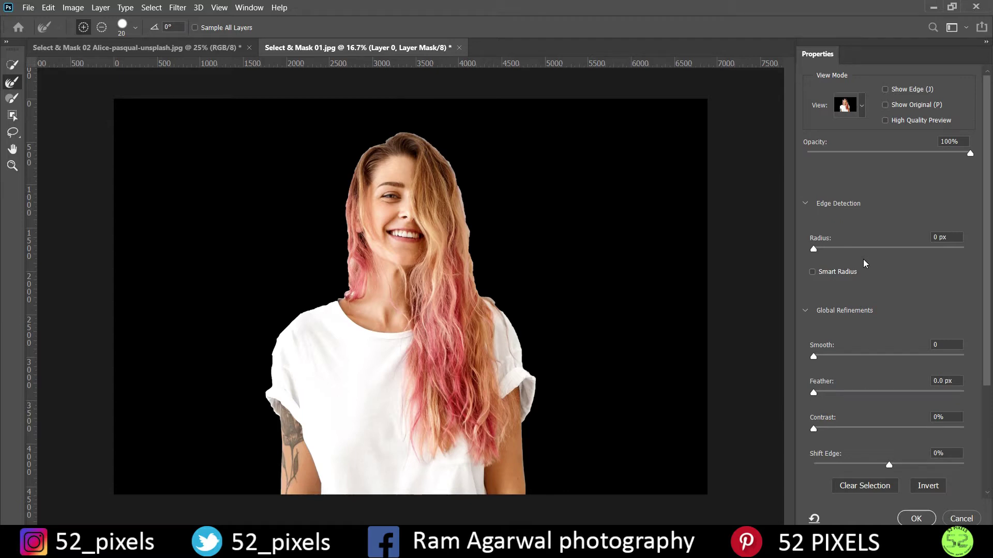
Step: Review the edge detection, global refinement and output settings, and look through the selection and brush tools in turn
scroll(889, 259, "down", 5)
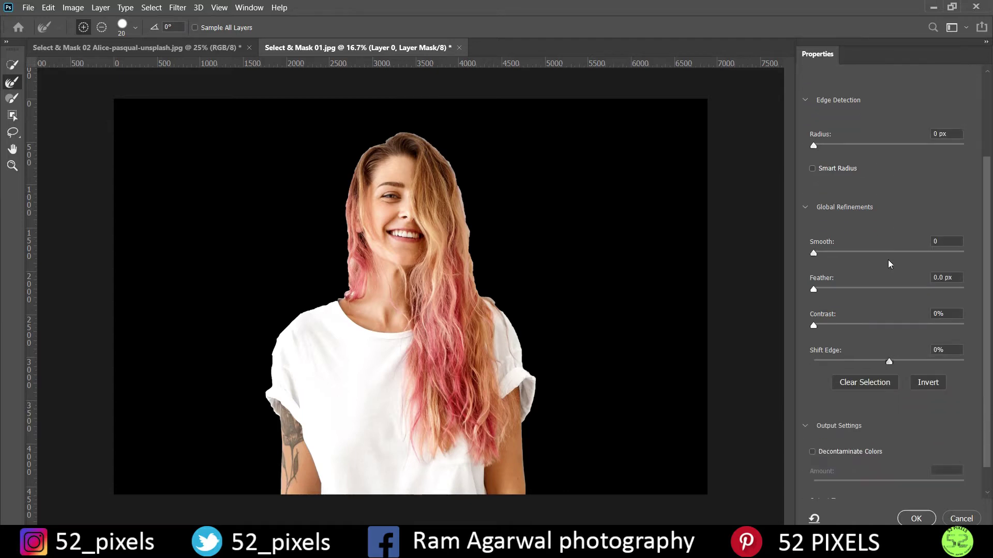
scroll(890, 267, "down", 1)
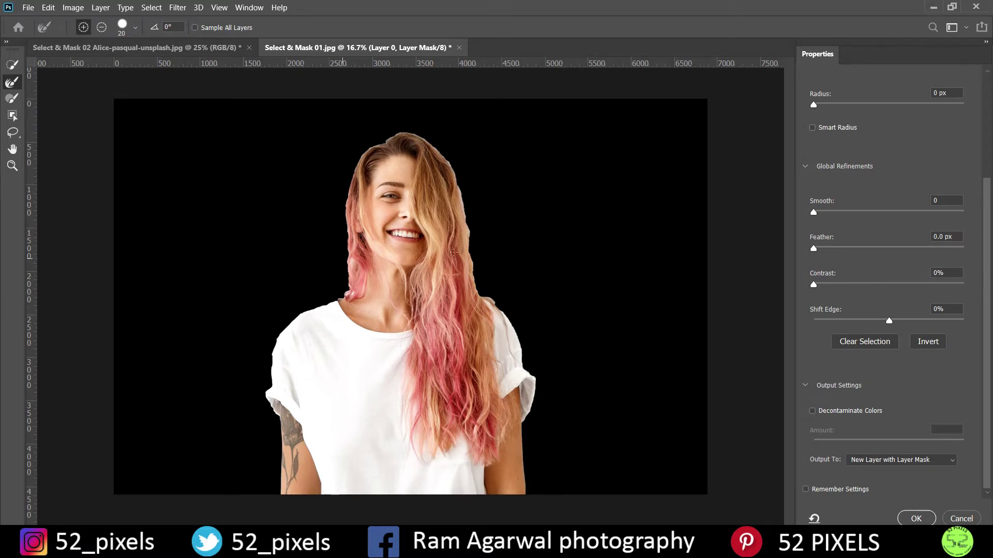
scroll(873, 389, "up", 3)
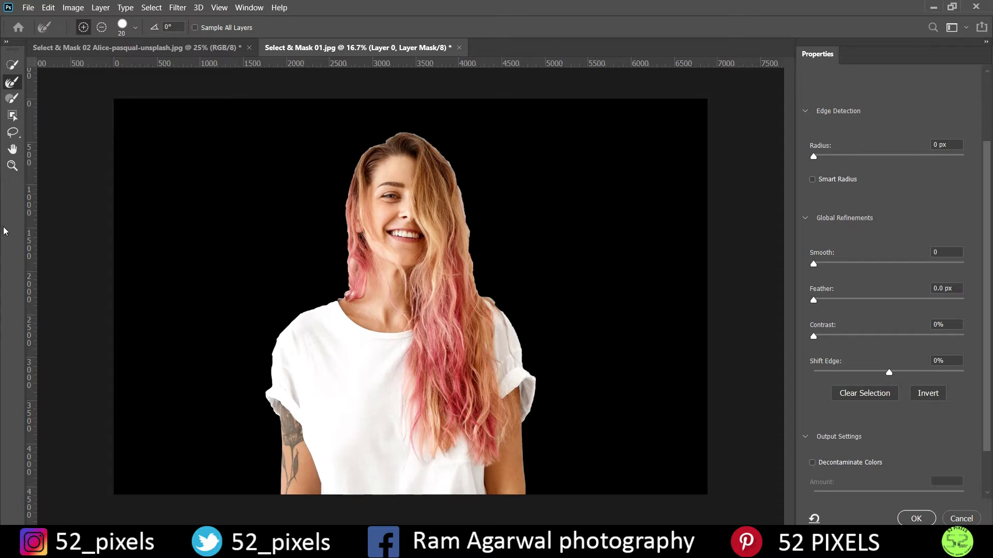
left_click(17, 66)
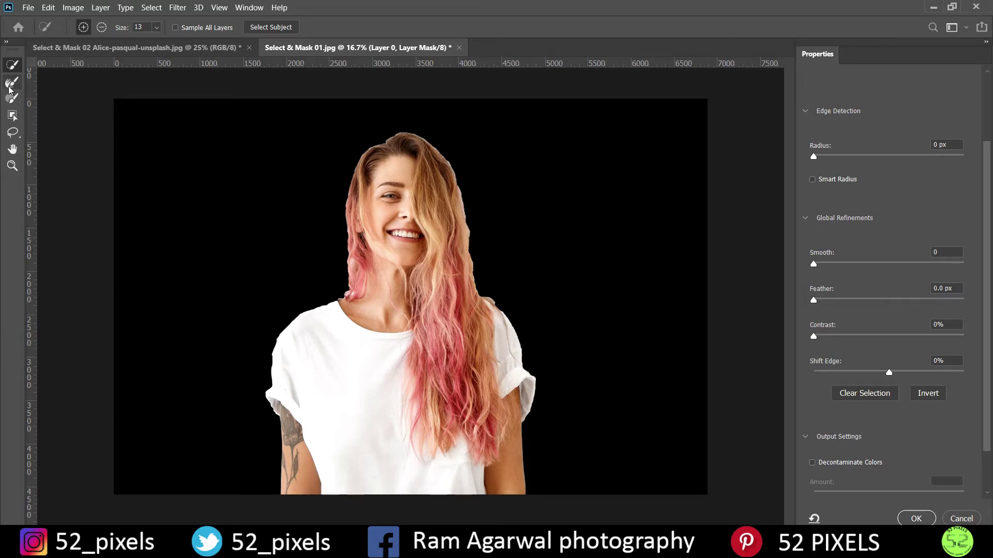
left_click(9, 88)
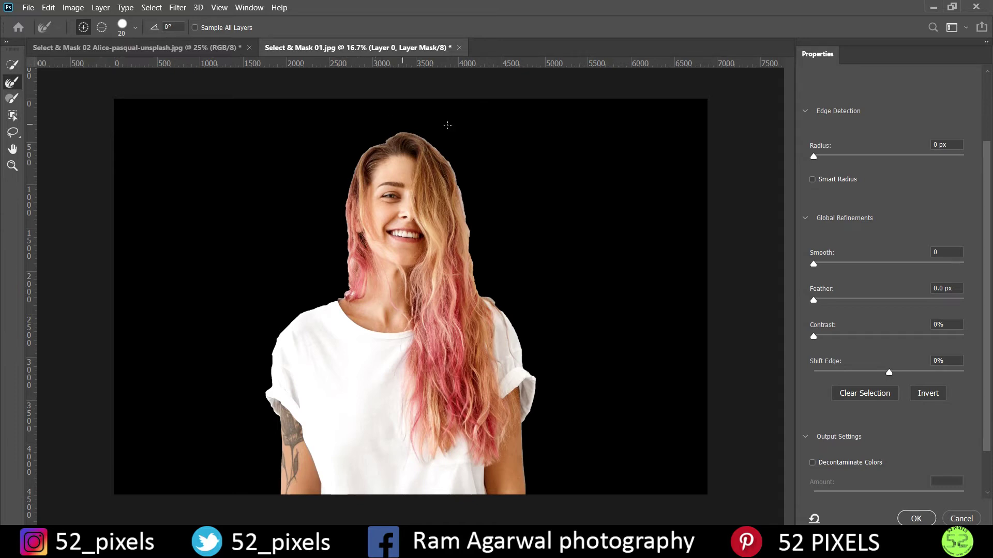
left_click(12, 98)
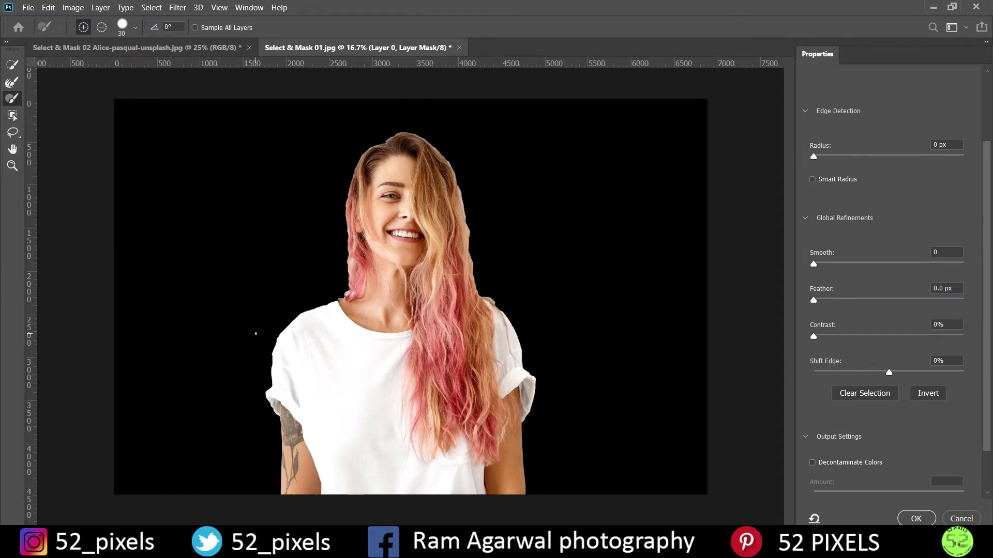
left_click(13, 115)
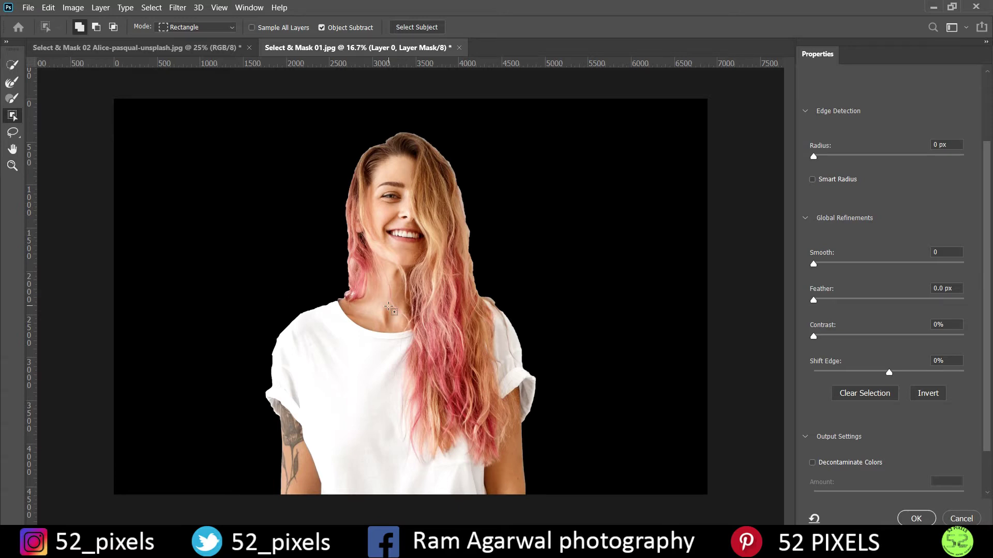
key("ctrl+plus")
key("ctrl+minus")
Step: Activate the Refine Edge Brush for the hair beside the neck and set its size to 45 px
left_click(10, 94)
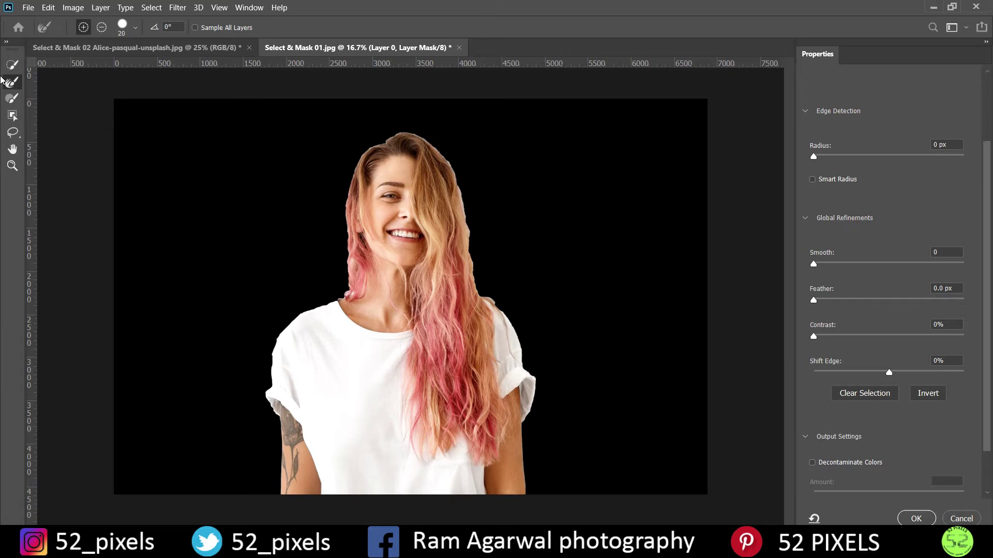
key("ctrl+equal")
key("ctrl+equal")
key("ctrl+equal")
key("ctrl+equal")
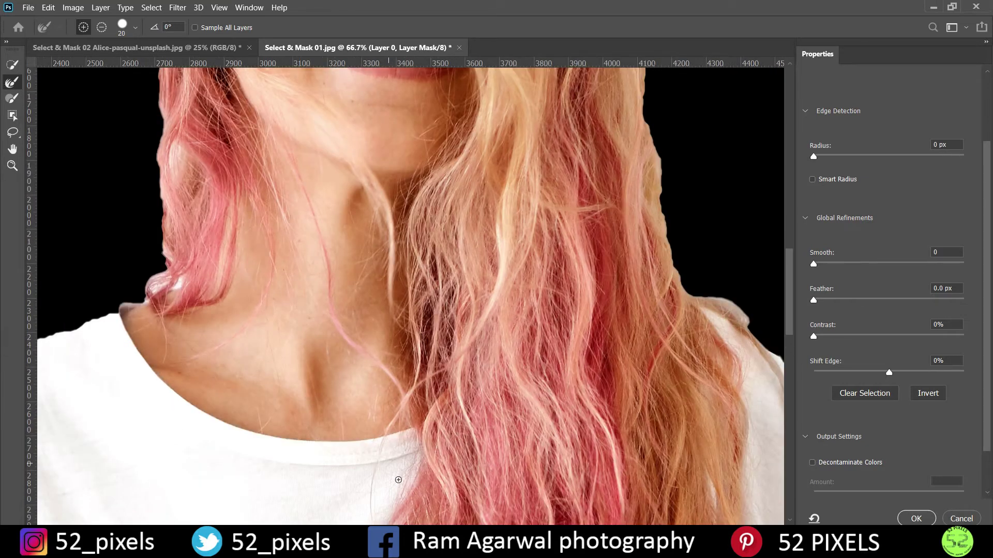
left_click_drag(448, 528, 411, 529)
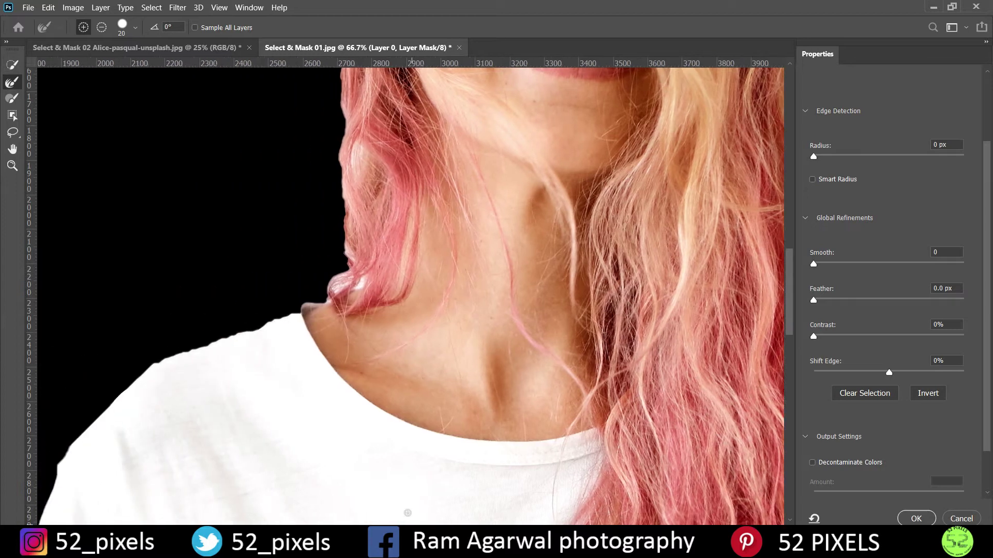
scroll(279, 370, "up", 4)
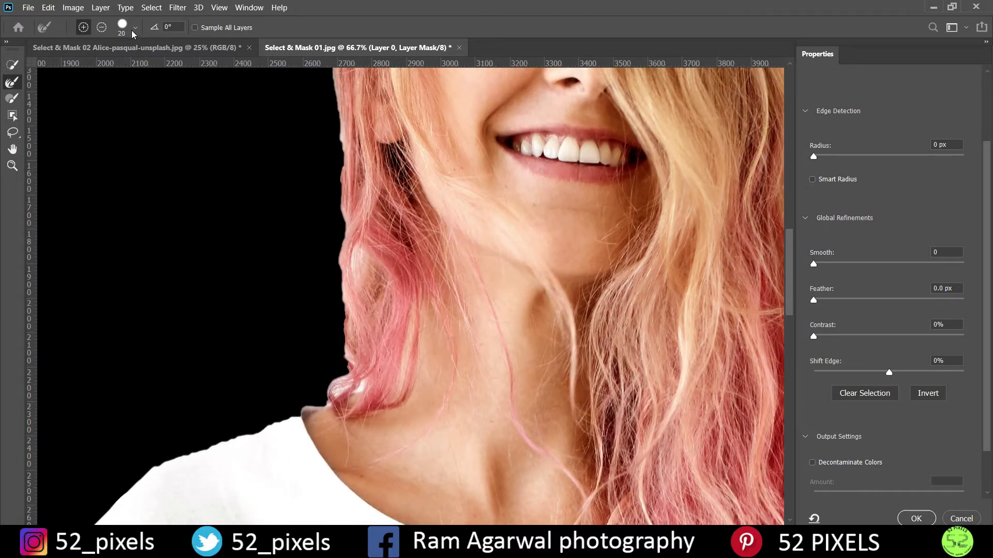
left_click(134, 28)
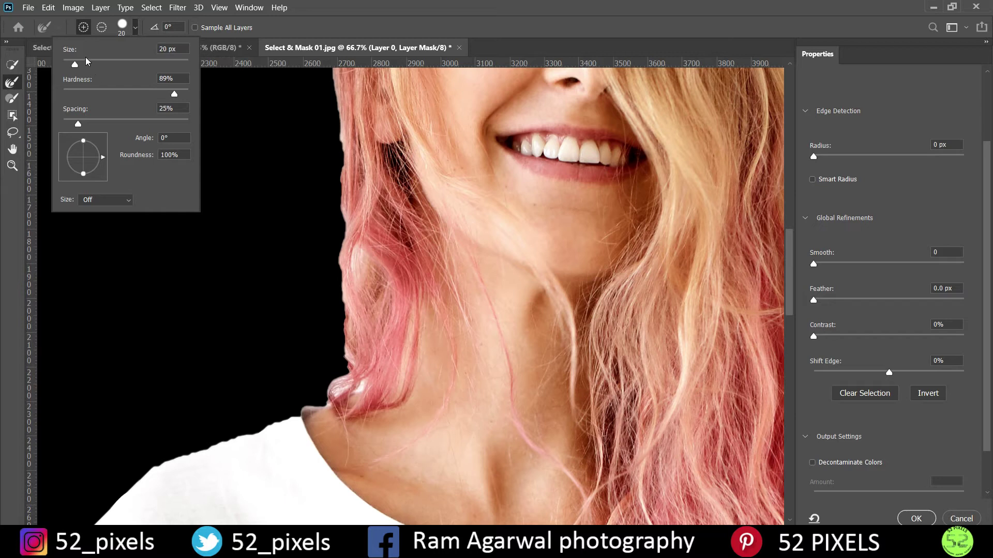
left_click_drag(75, 64, 90, 65)
type("45")
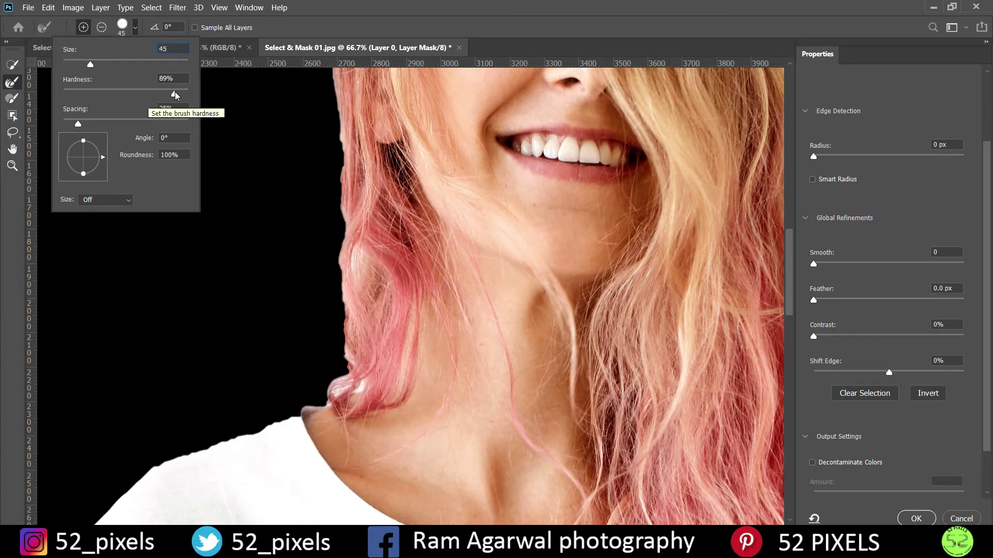
key("Return")
Step: Slightly lower the hardness of the Refine Edge Brush
left_click_drag(175, 95, 173, 96)
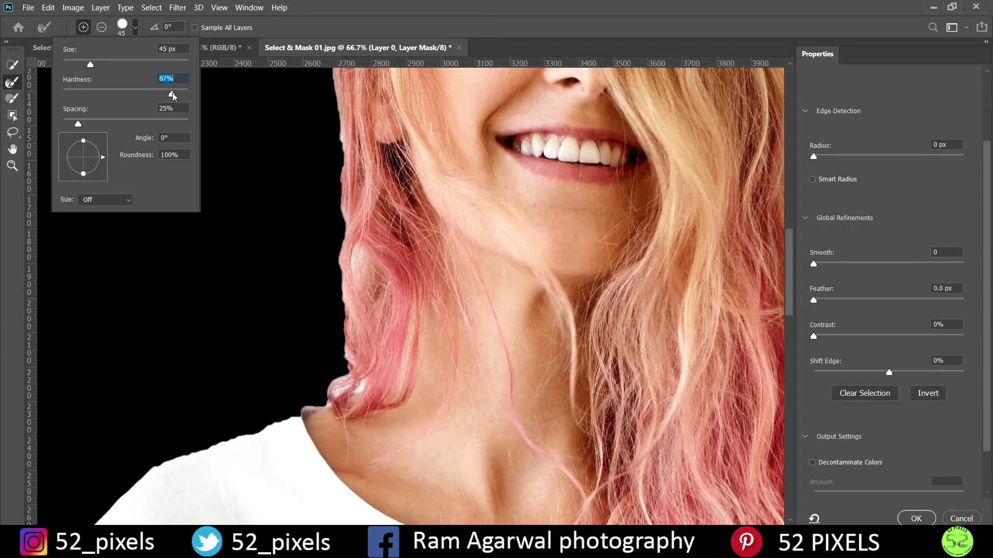
left_click_drag(172, 95, 168, 95)
left_click(135, 32)
left_click(124, 30)
left_click(137, 32)
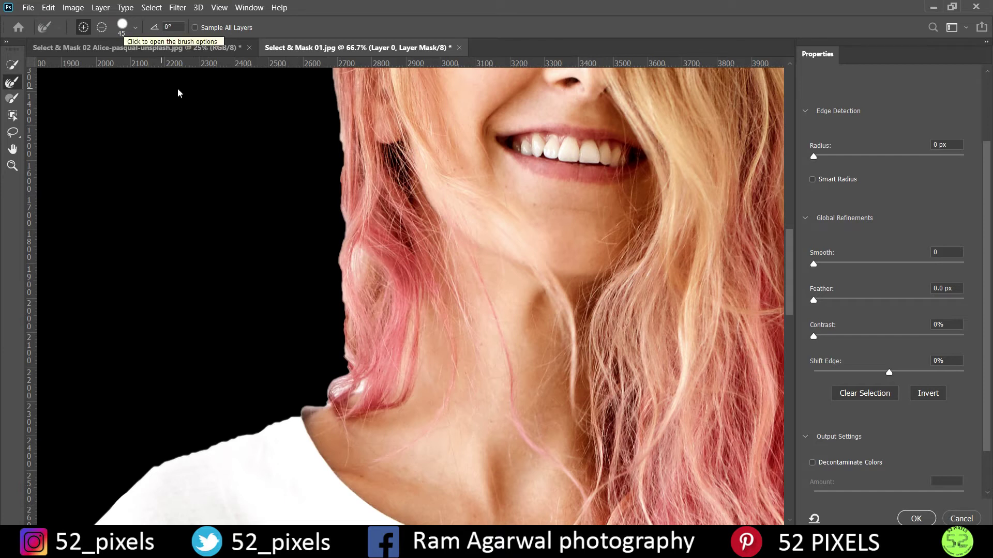
Step: Refine the hair edge beside the neck down to the left shoulder of the image and compare it with the original selection
mouse_move(341, 238)
left_mouse_down()
mouse_move(348, 314)
mouse_move(337, 345)
mouse_move(356, 376)
mouse_move(349, 390)
mouse_move(360, 382)
mouse_move(305, 409)
left_mouse_up()
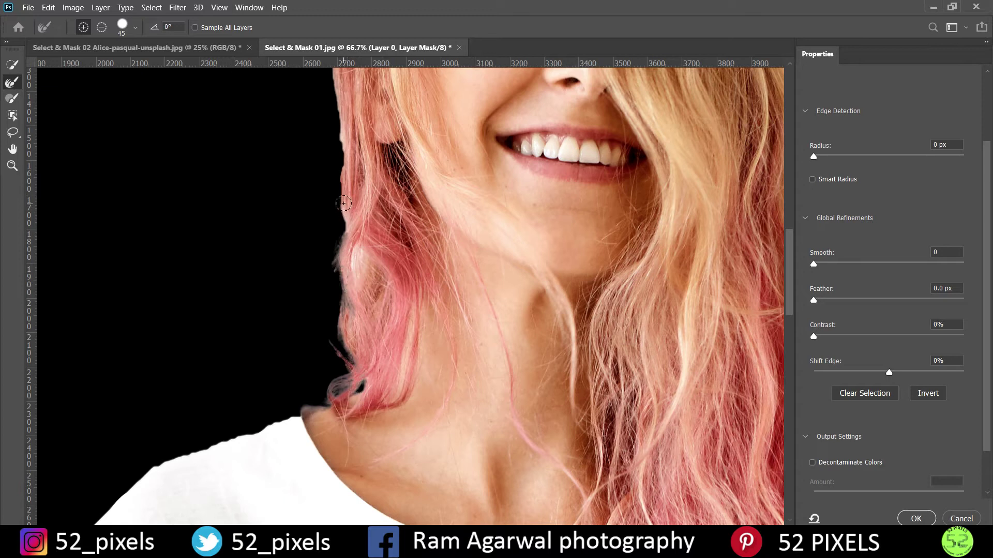
scroll(915, 150, "up", 5)
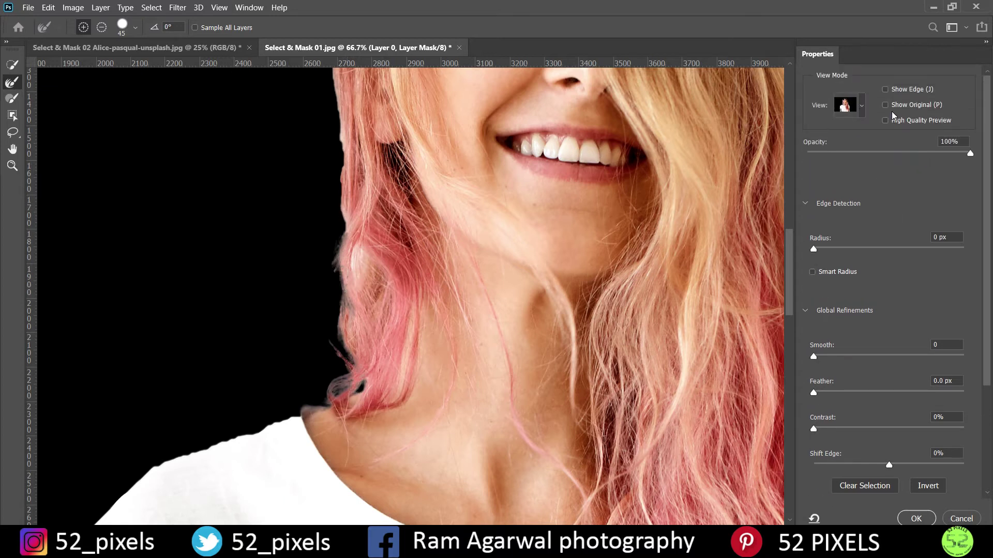
left_click(885, 105)
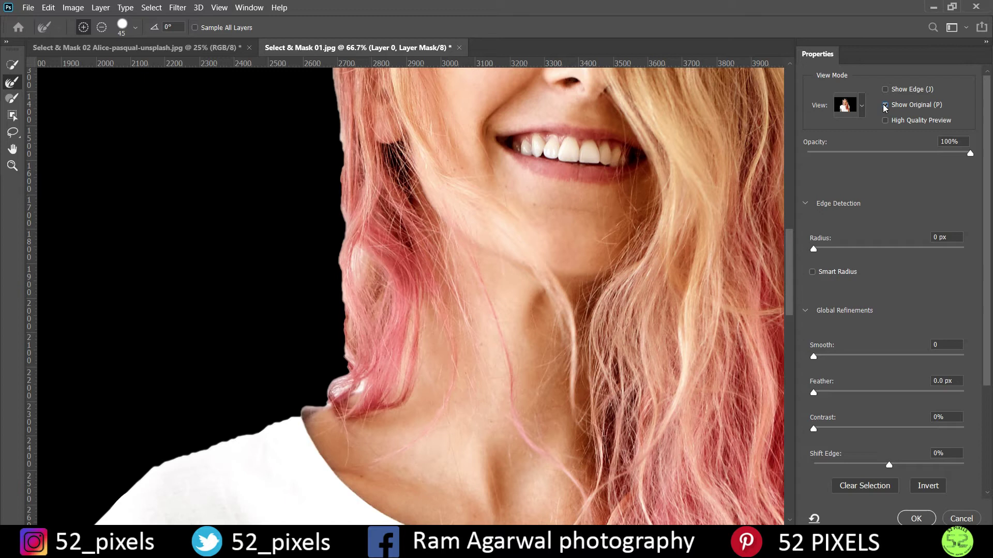
left_click(885, 106)
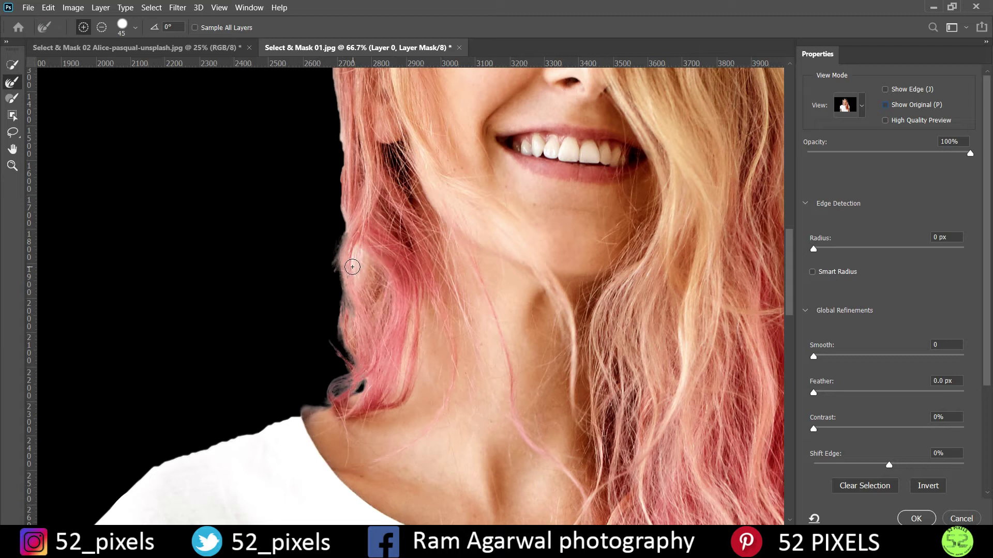
Step: Enlarge the refine brush to 90 px and brush over the background gap inside the pink hair beside the neck
key("bracketright")
key("bracketright")
key("bracketright")
key("bracketright")
left_click_drag(358, 241, 354, 290)
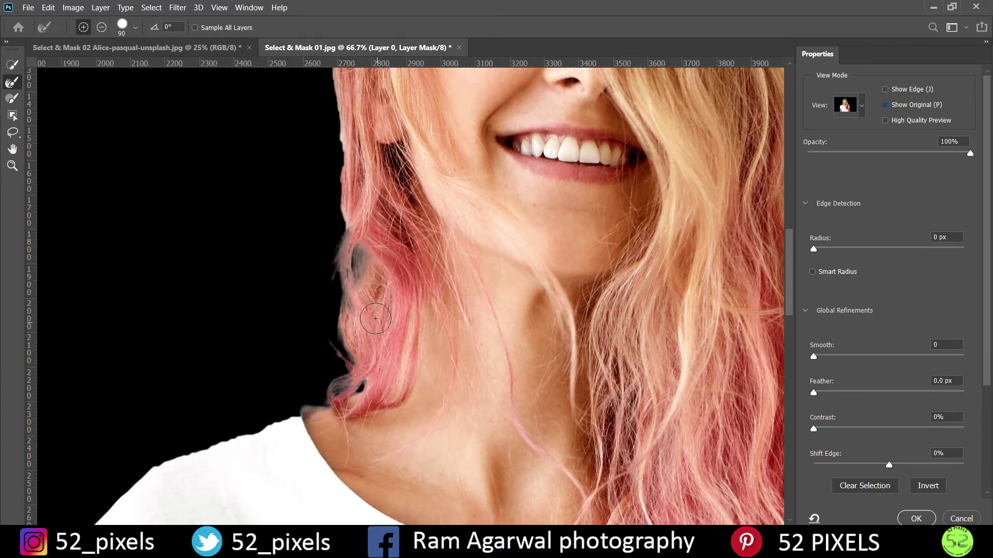
Step: Reduce the refine brush to 45 px and refine the image-left hair edge from the neck up to eye level
scroll(362, 279, "up", 3)
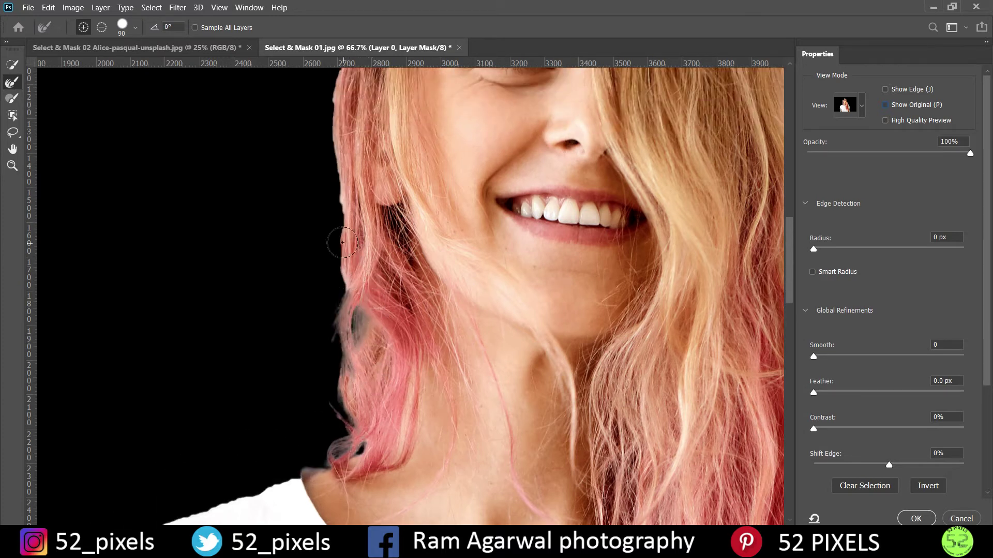
key("bracketleft")
key("bracketleft")
key("bracketleft")
key("bracketleft")
key("bracketleft")
left_click_drag(342, 235, 347, 288)
scroll(334, 155, "up", 5)
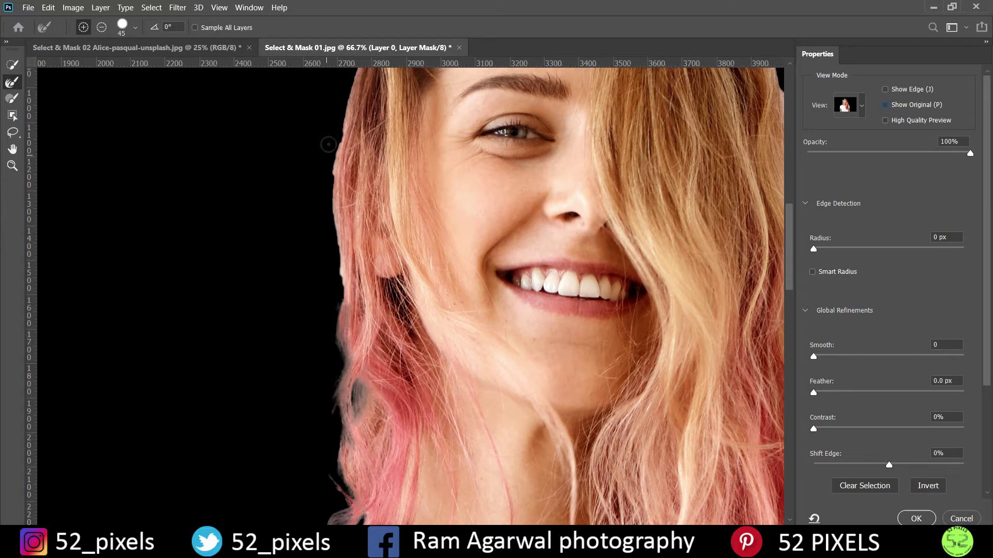
mouse_move(347, 149)
left_mouse_down()
mouse_move(329, 227)
mouse_move(339, 358)
left_mouse_up()
Step: Refine the hair edge from the image-left temple over the top of the head, going over the crown again
scroll(389, 274, "up", 8)
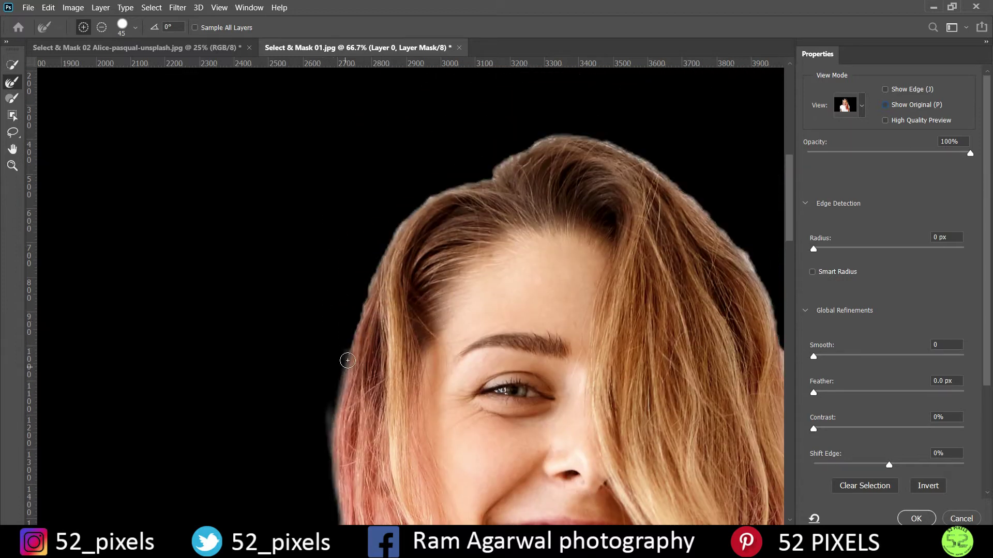
mouse_move(364, 292)
left_mouse_down()
mouse_move(384, 235)
mouse_move(420, 201)
mouse_move(515, 174)
mouse_move(523, 186)
mouse_move(512, 205)
mouse_move(496, 176)
mouse_move(533, 152)
mouse_move(566, 149)
mouse_move(608, 153)
mouse_move(675, 194)
mouse_move(766, 281)
mouse_move(735, 252)
left_mouse_up()
scroll(511, 204, "up", 1)
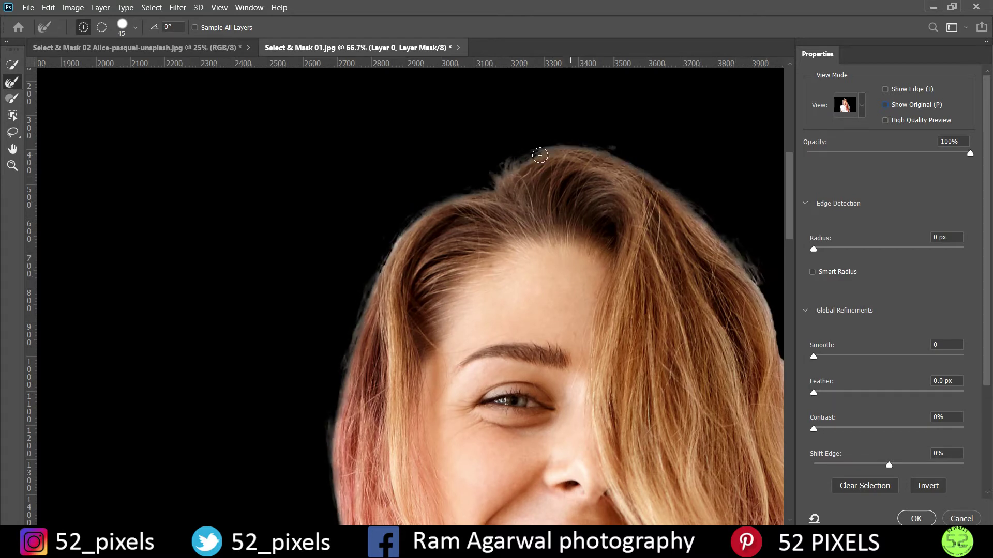
mouse_move(528, 155)
left_mouse_down()
mouse_move(605, 150)
mouse_move(697, 207)
left_mouse_up()
Step: Refine the image-right hair edge from the upper head down to the shoulder
left_click_drag(403, 529, 471, 529)
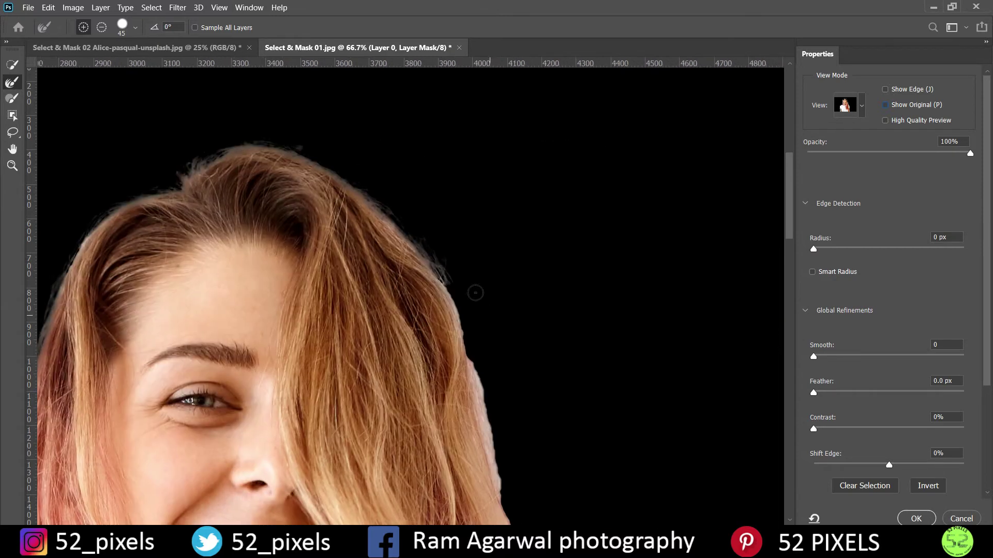
mouse_move(391, 211)
left_mouse_down()
mouse_move(459, 314)
mouse_move(499, 499)
left_mouse_up()
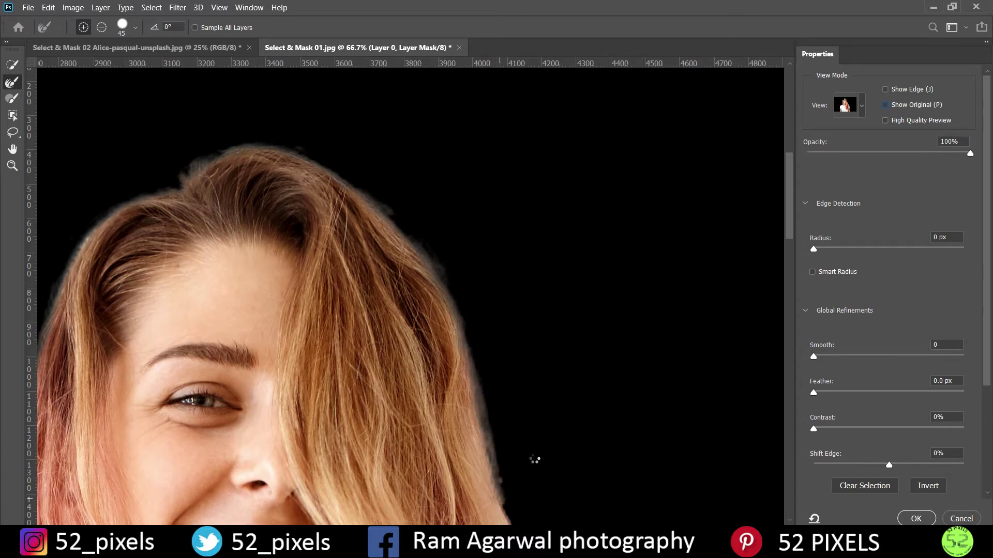
scroll(527, 424, "down", 3)
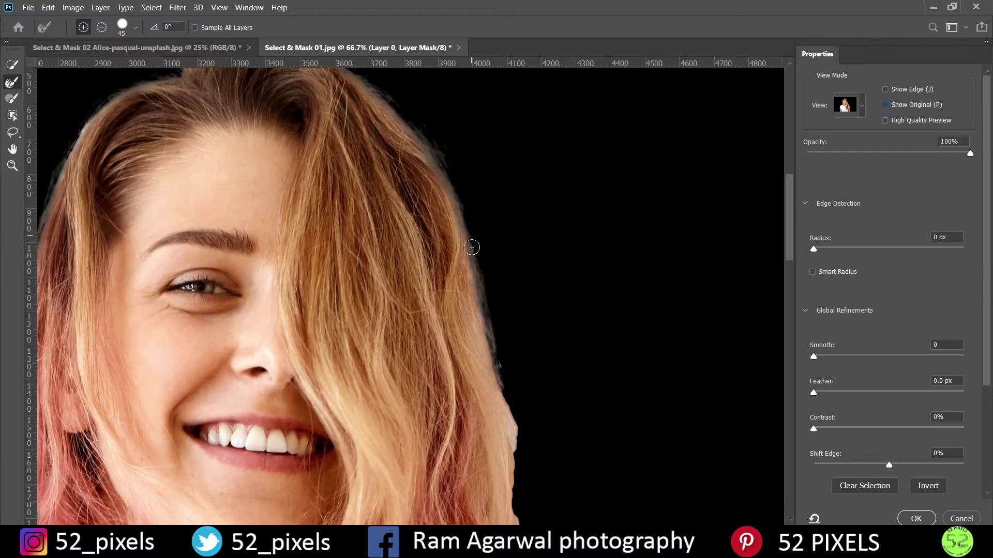
mouse_move(476, 273)
left_mouse_down()
mouse_move(516, 433)
mouse_move(517, 512)
left_mouse_up()
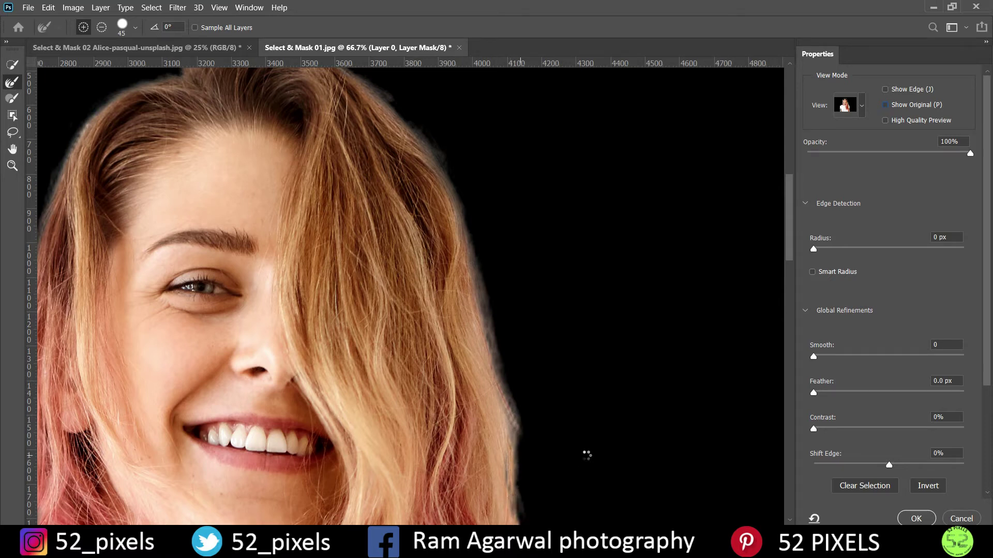
scroll(587, 450, "down", 1)
scroll(556, 299, "down", 5)
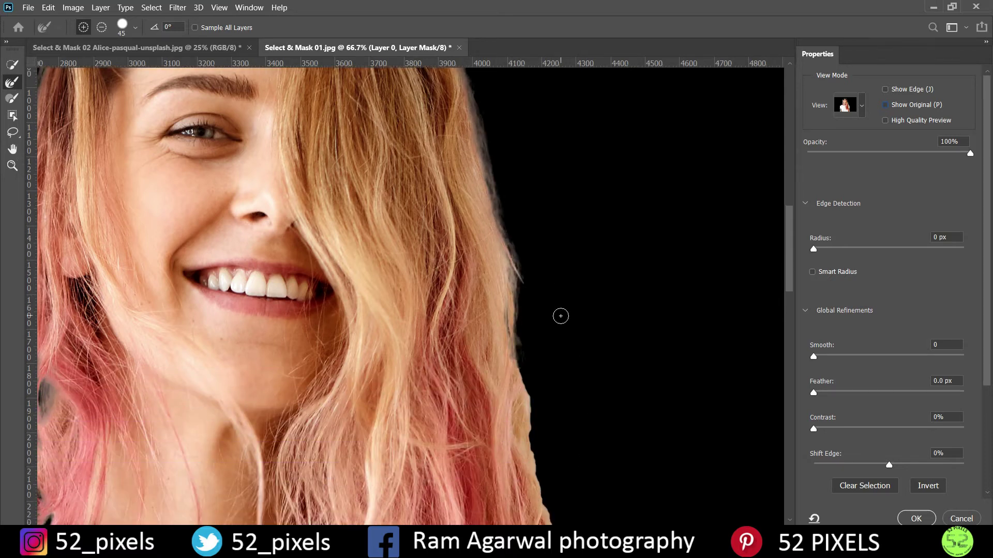
mouse_move(523, 290)
left_mouse_down()
mouse_move(534, 409)
mouse_move(551, 459)
left_mouse_up()
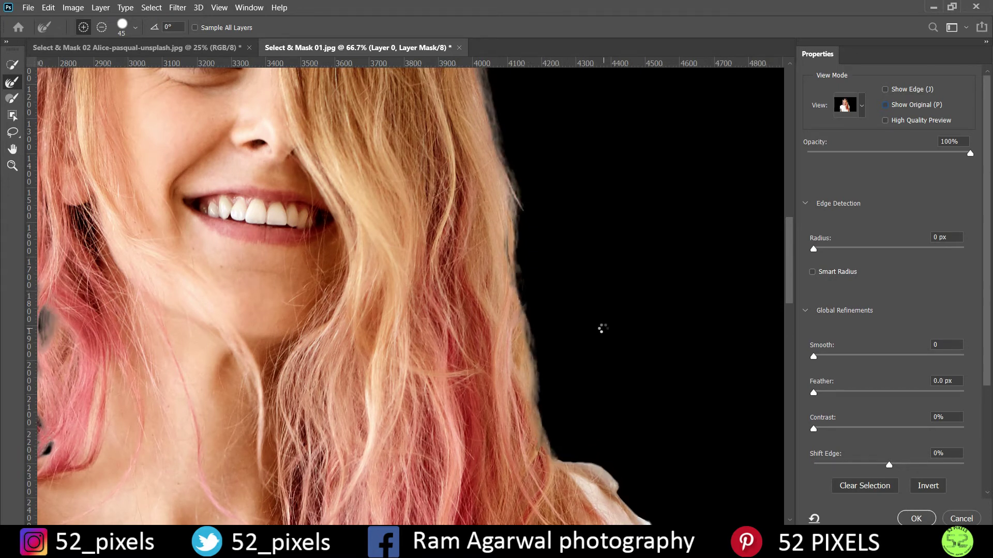
Step: Compare the mask with the original selection and touch up the hair edge at the crown and beside the image-left cheek
scroll(603, 327, "down", 2)
scroll(603, 327, "up", 5)
key("ctrl+minus")
key("ctrl+minus")
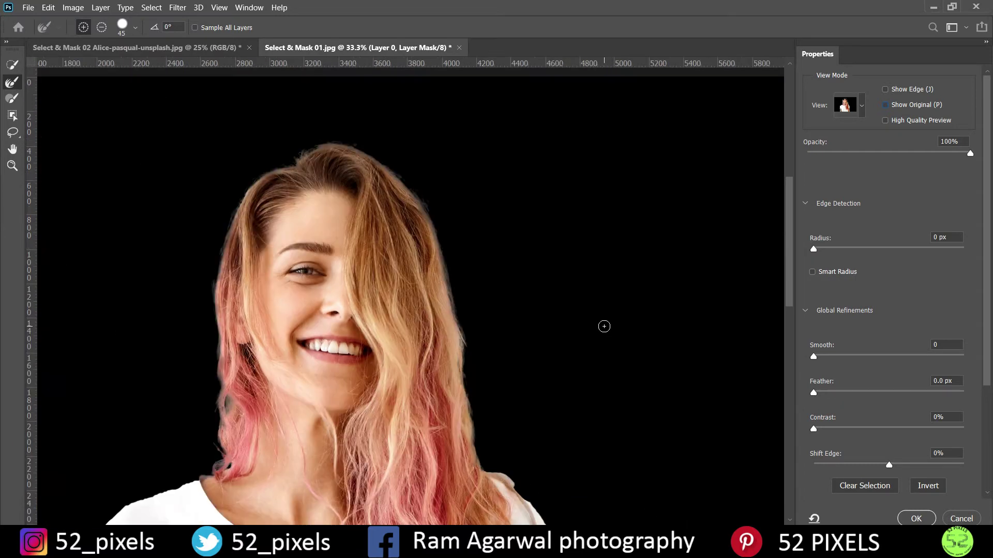
left_click(885, 105)
left_click_drag(298, 158, 324, 136)
scroll(413, 229, "down", 2)
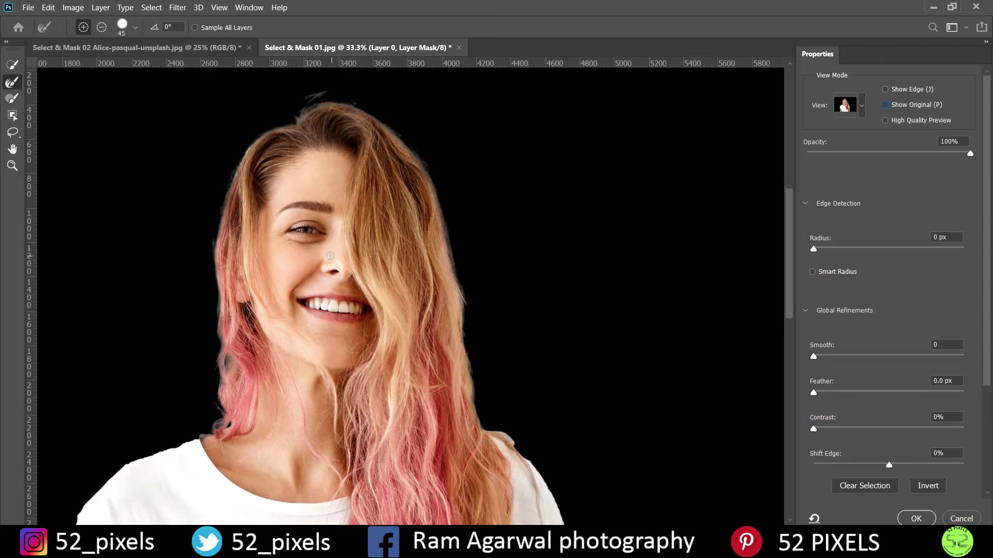
left_click_drag(218, 296, 219, 308)
Step: Brush the refine edge along the image-right shoulder and the white T-shirt's outer edge
scroll(310, 436, "down", 4)
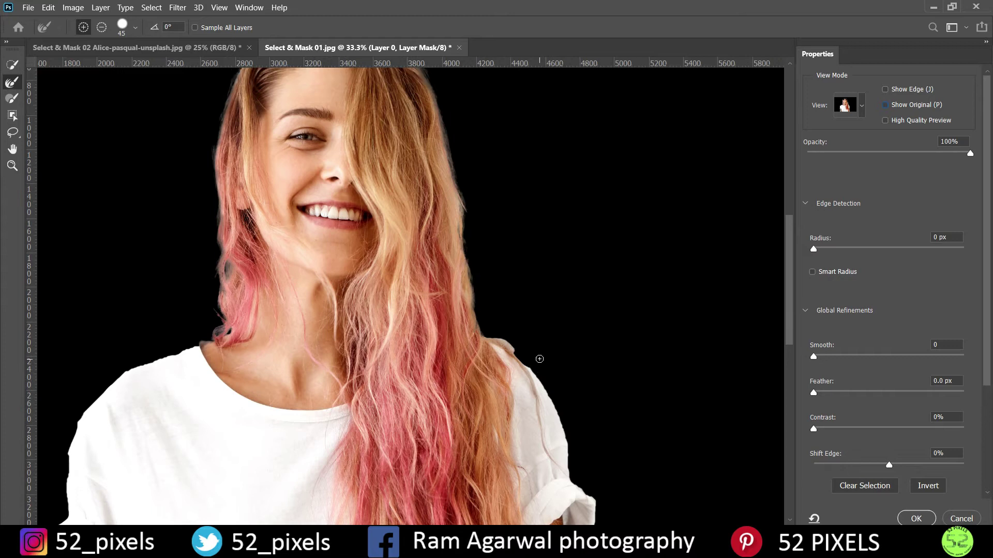
key("ctrl+plus")
key("ctrl+plus")
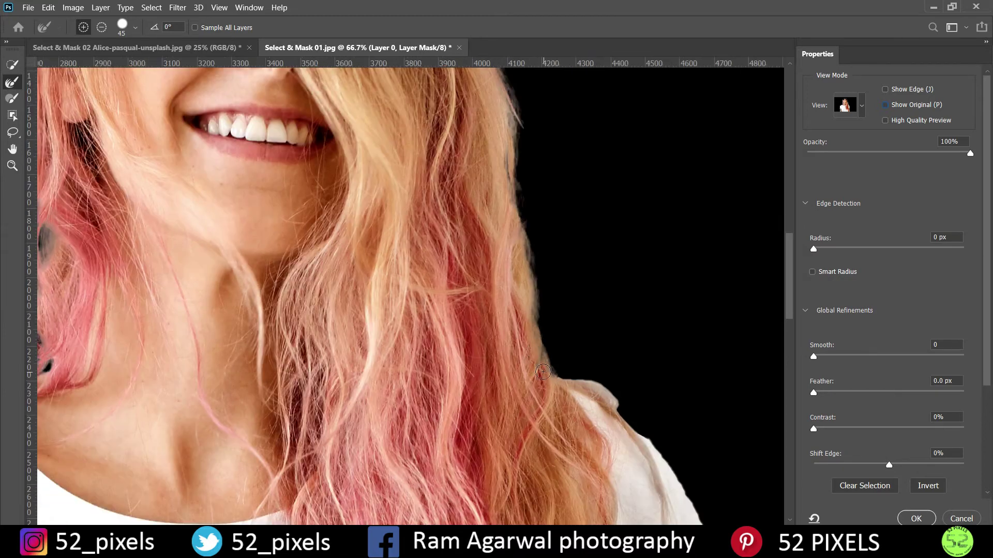
scroll(500, 447, "right", 5)
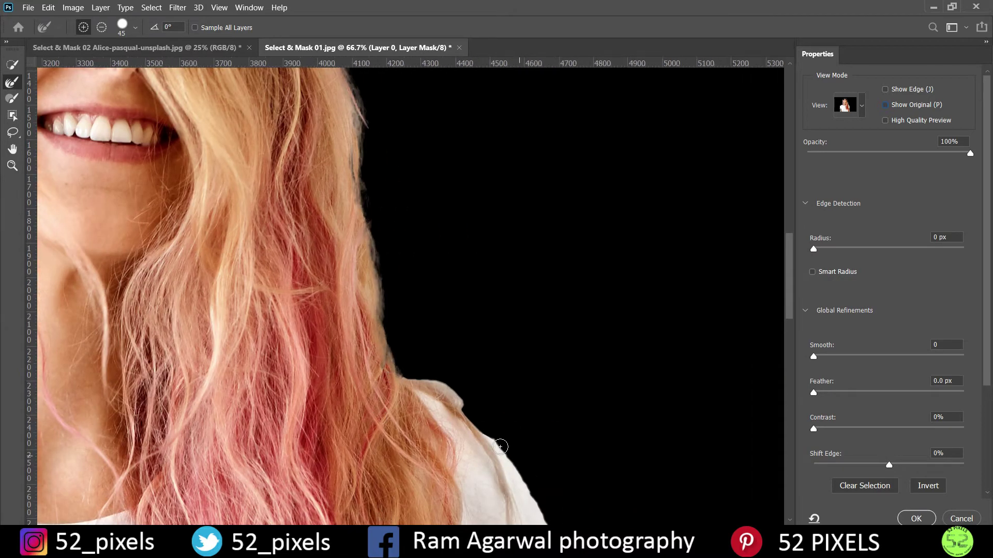
mouse_move(473, 416)
left_mouse_down()
mouse_move(508, 460)
mouse_move(533, 526)
left_mouse_up()
scroll(582, 448, "down", 5)
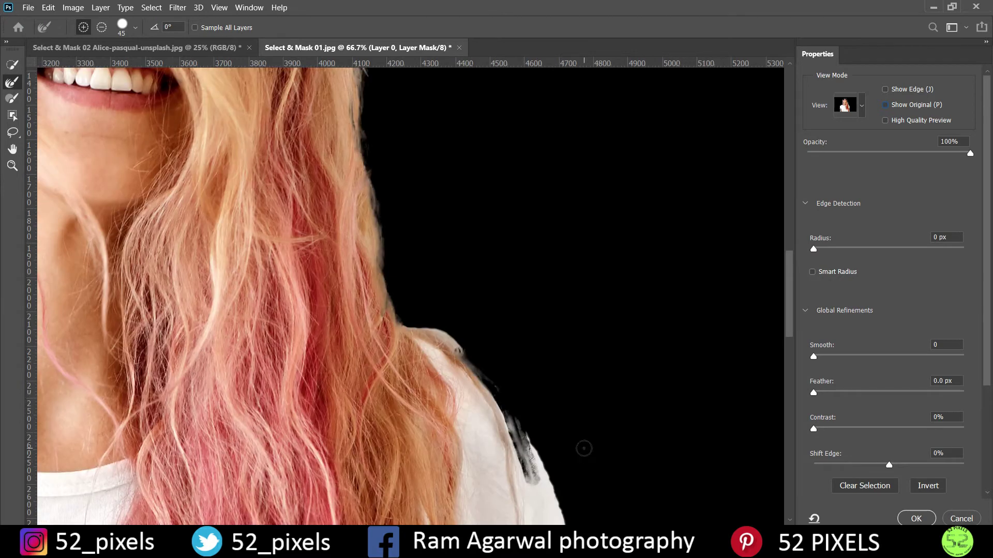